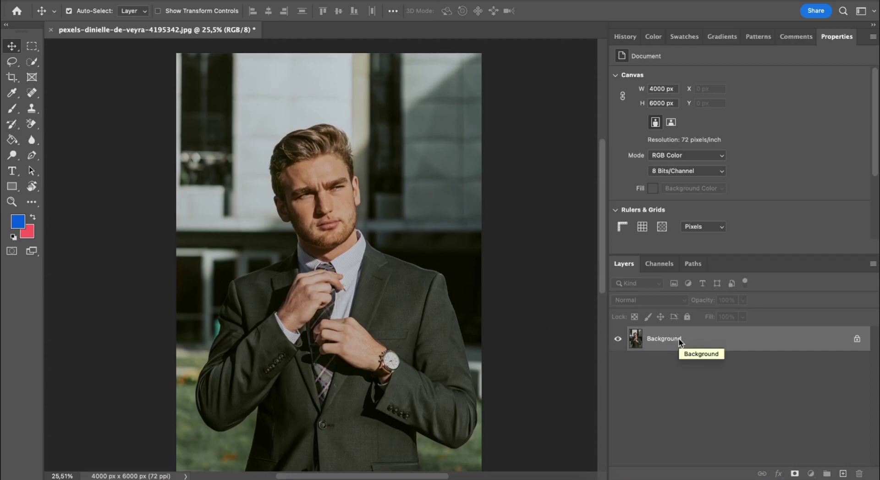
Step: Duplicate the portrait's Background layer into a new Layer 1 with Ctrl+J
{"action": "key", "text": "ctrl+j"}
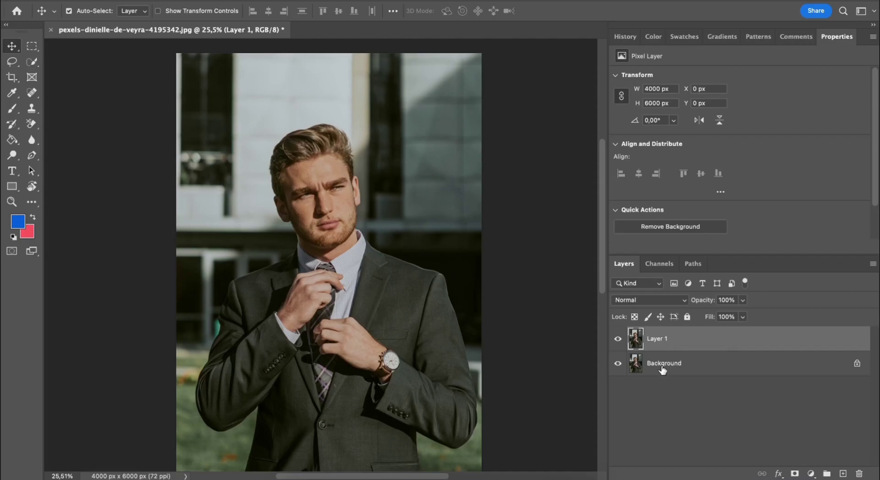
Step: Keep Layer 1 selected and turn off the original Background layer's visibility
{"action": "left_click", "coordinate": [662, 365]}
{"action": "left_click", "coordinate": [671, 345]}
{"action": "scroll", "coordinate": [747, 146], "scroll_direction": "down", "scroll_amount": 2}
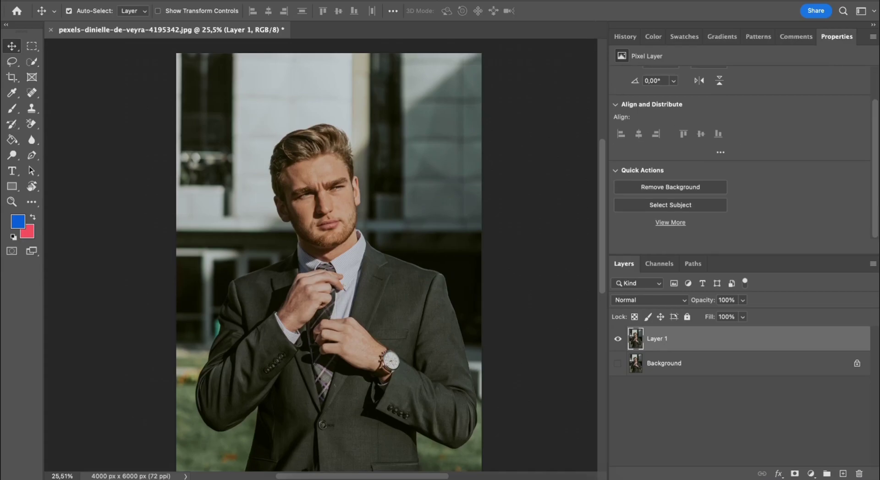
{"action": "left_click", "coordinate": [548, 0]}
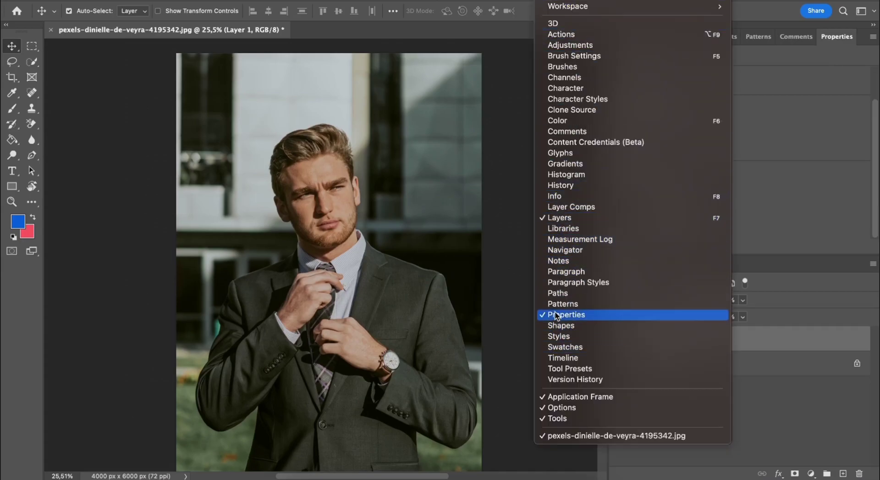
{"action": "left_click", "coordinate": [503, 270]}
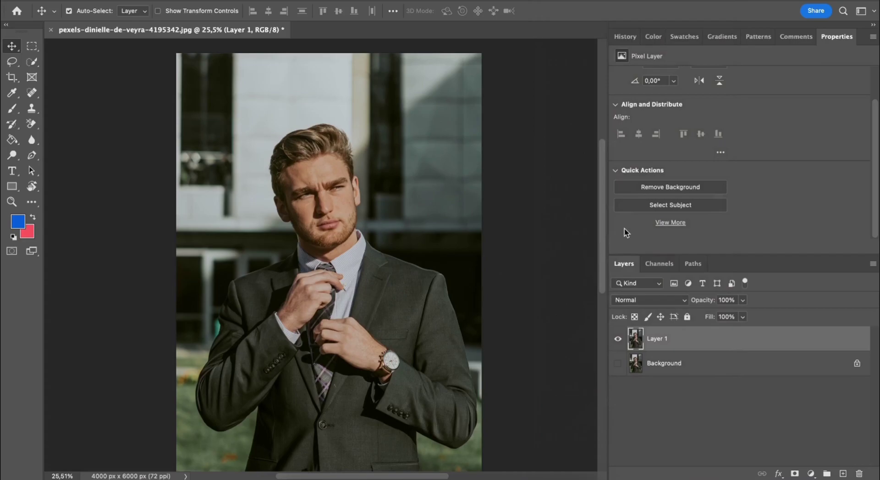
Step: Remove the backdrop from Layer 1 with Remove Background and check the cutout against the original
{"action": "left_click", "coordinate": [671, 187]}
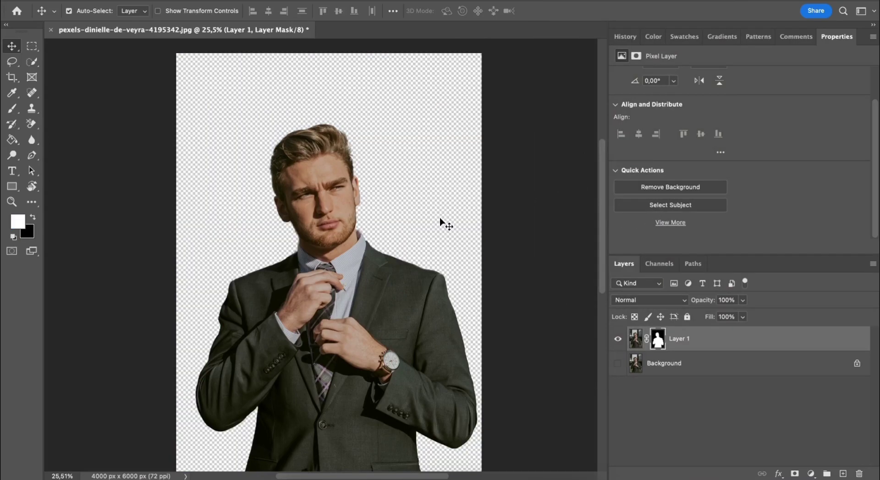
{"action": "left_click", "coordinate": [618, 363]}
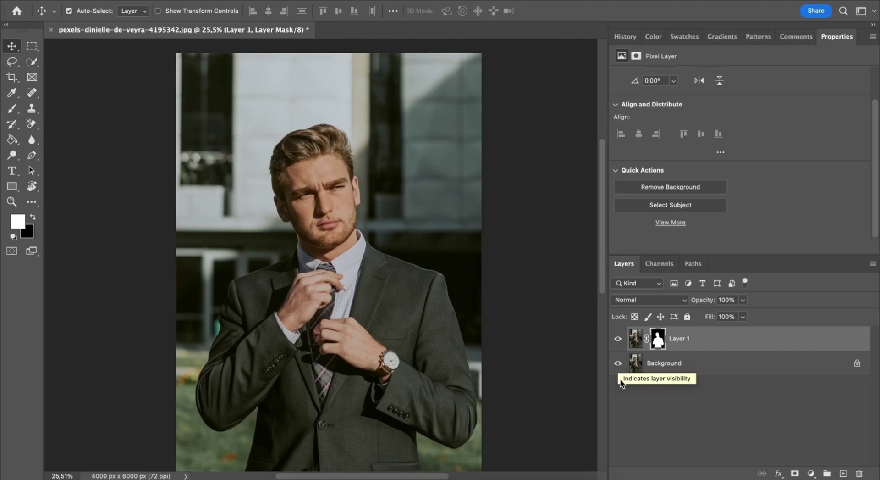
{"action": "left_click", "coordinate": [618, 363]}
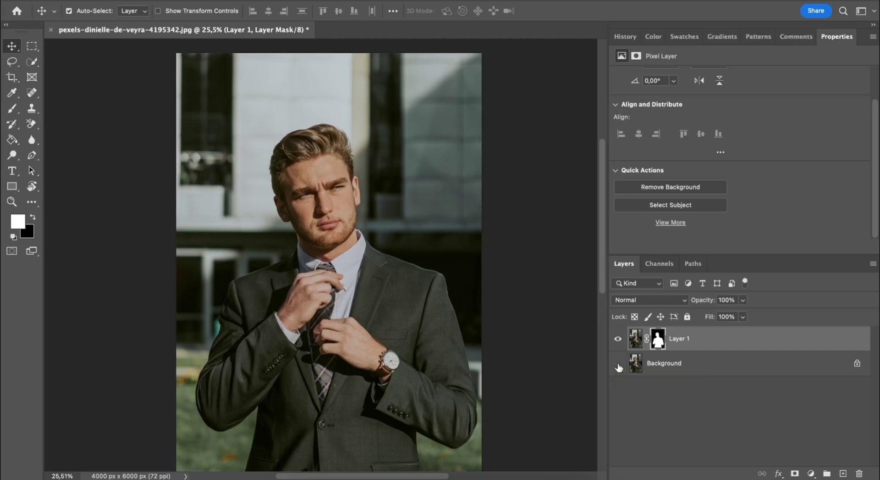
Step: Zoom in on the man and target Layer 1's layer mask for editing
{"action": "scroll", "coordinate": [263, 119], "scroll_direction": "up", "scroll_amount": 3}
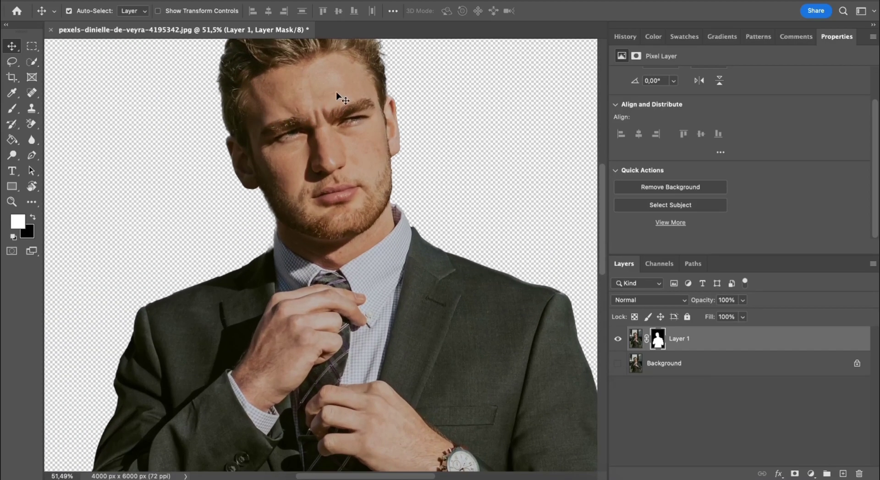
{"action": "scroll", "coordinate": [396, 112], "scroll_direction": "up", "scroll_amount": 3}
{"action": "scroll", "coordinate": [393, 110], "scroll_direction": "up", "scroll_amount": 5}
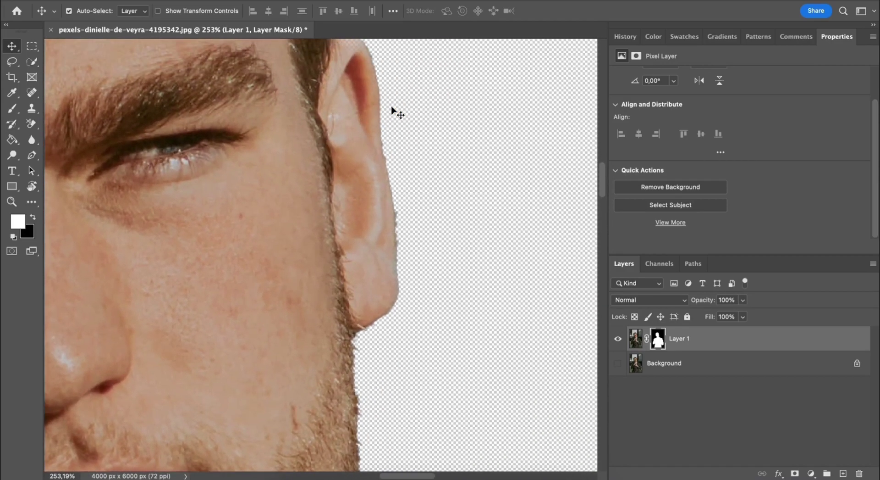
{"action": "scroll", "coordinate": [386, 184], "scroll_direction": "up", "scroll_amount": 3}
{"action": "scroll", "coordinate": [386, 180], "scroll_direction": "up", "scroll_amount": 2}
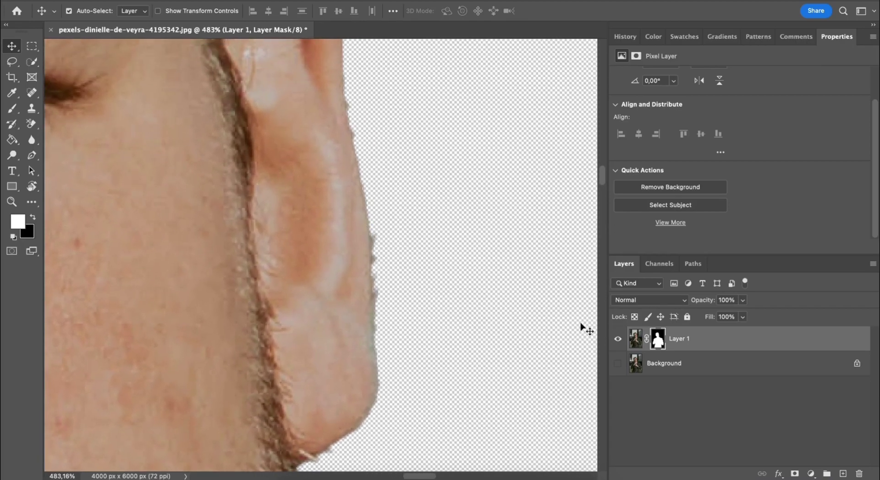
{"action": "left_click", "coordinate": [659, 340]}
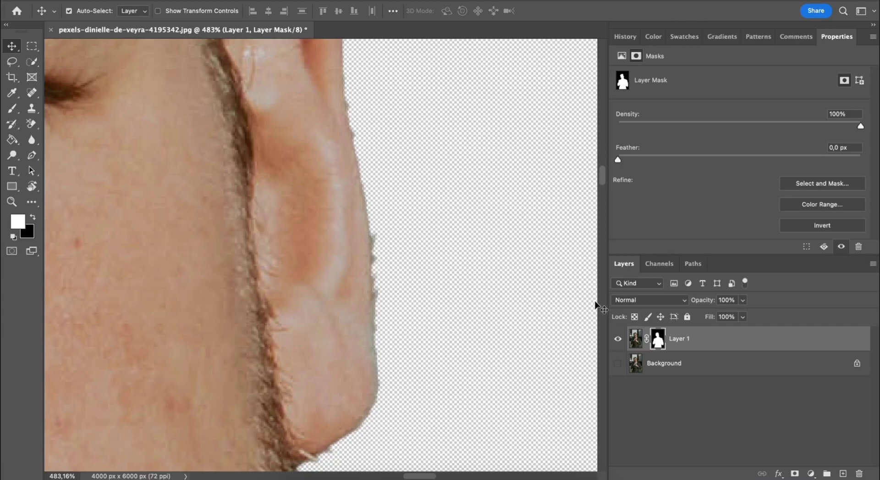
Step: With the Brush, paint out the dark blob beside the ear on Layer 1's mask
{"action": "key", "text": "b"}
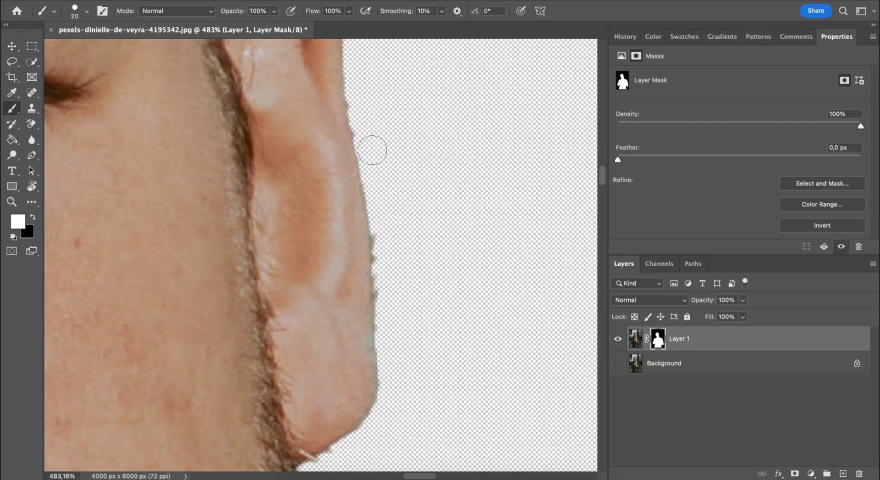
{"action": "left_click_drag", "start_coordinate": [365, 128], "coordinate": [368, 144]}
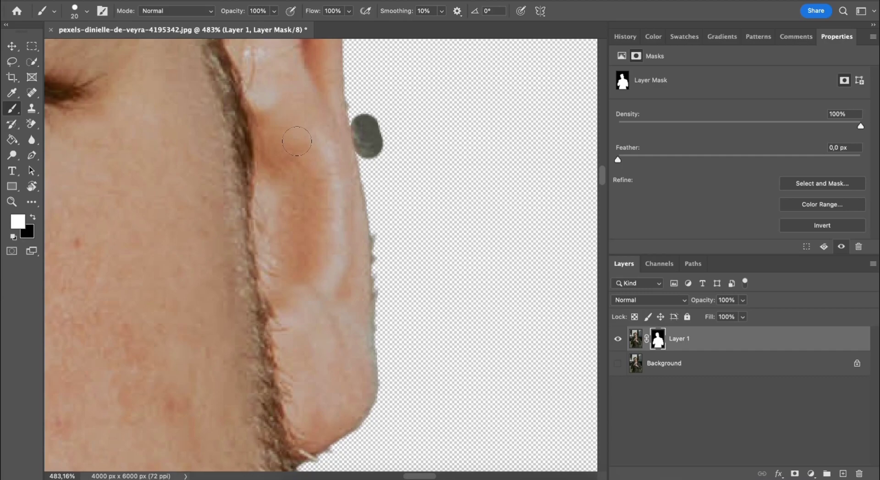
{"action": "key", "text": "x"}
{"action": "mouse_move", "coordinate": [362, 127]}
{"action": "left_mouse_down"}
{"action": "mouse_move", "coordinate": [359, 123]}
{"action": "mouse_move", "coordinate": [356, 95]}
{"action": "mouse_move", "coordinate": [371, 147]}
{"action": "left_mouse_up"}
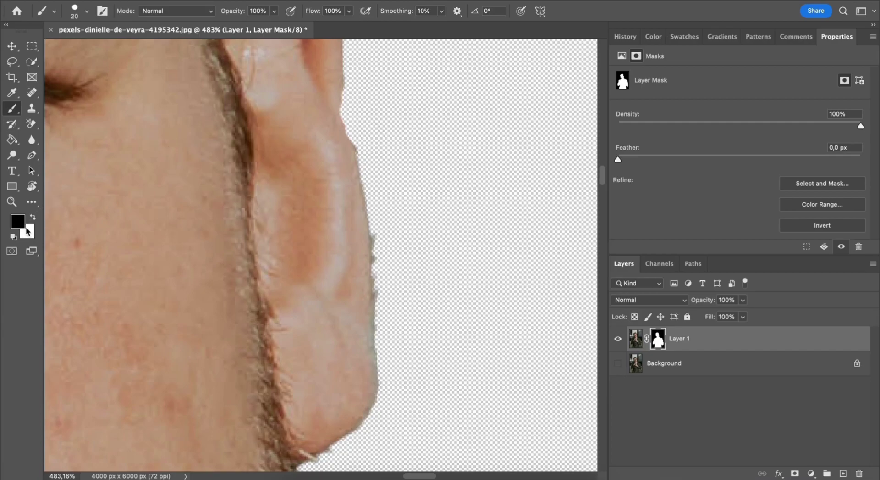
Step: Refine the face and cheek edge on the mask with white and black strokes, then hide Layer 1
{"action": "key", "text": "x"}
{"action": "left_click_drag", "start_coordinate": [355, 98], "coordinate": [362, 155]}
{"action": "key", "text": "x"}
{"action": "left_click_drag", "start_coordinate": [369, 90], "coordinate": [381, 158]}
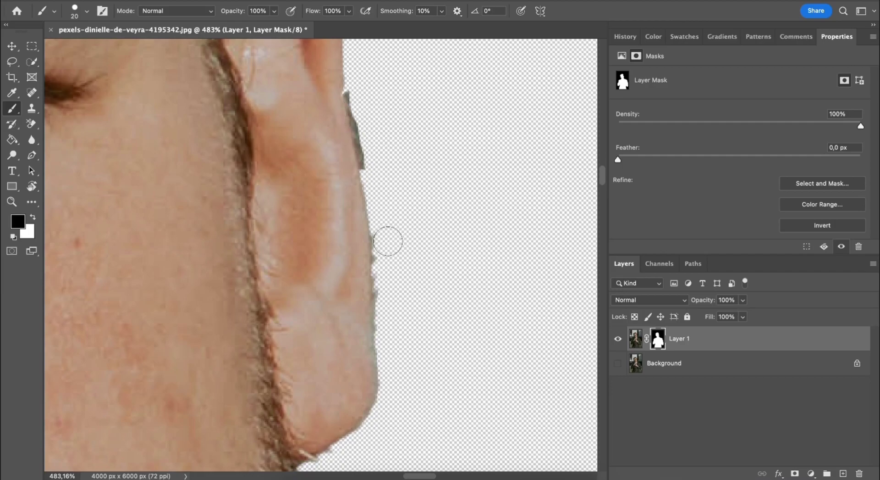
{"action": "mouse_move", "coordinate": [388, 241]}
{"action": "left_mouse_down"}
{"action": "mouse_move", "coordinate": [389, 287]}
{"action": "mouse_move", "coordinate": [385, 202]}
{"action": "mouse_move", "coordinate": [352, 85]}
{"action": "left_mouse_up"}
{"action": "scroll", "coordinate": [320, 296], "scroll_direction": "down", "scroll_amount": 5}
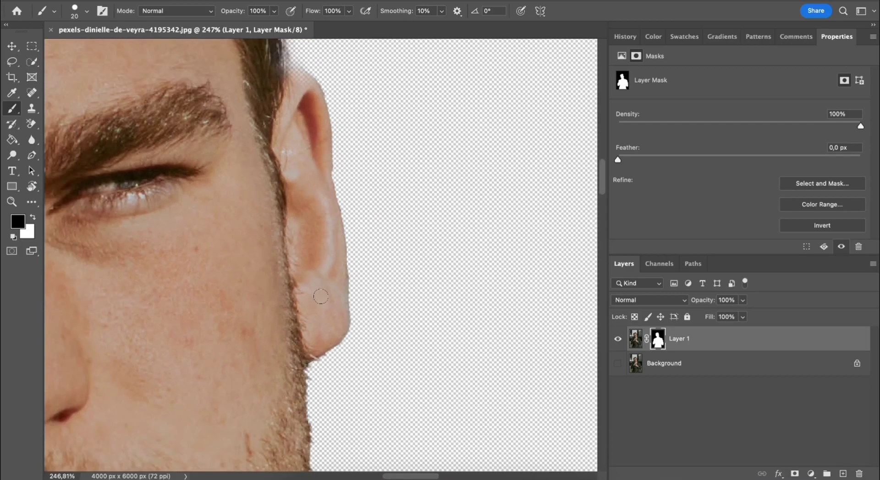
{"action": "scroll", "coordinate": [320, 296], "scroll_direction": "down", "scroll_amount": 2}
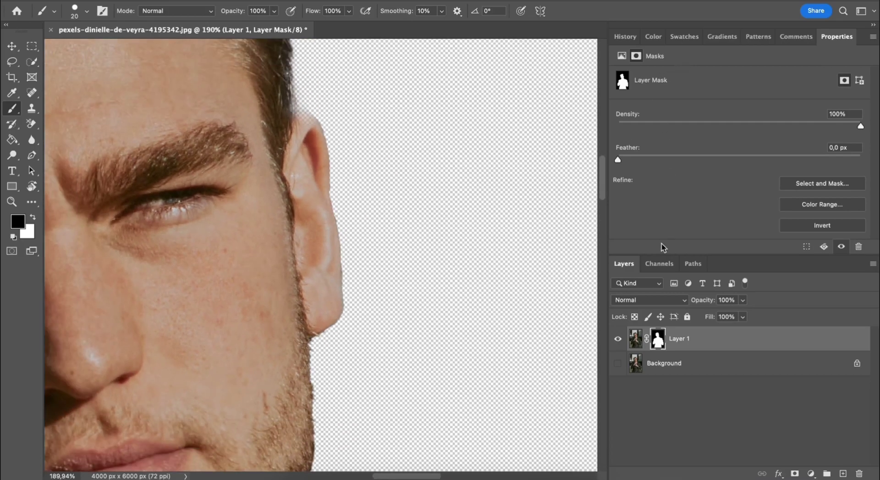
{"action": "left_click", "coordinate": [618, 339]}
Step: Show the original Background layer and duplicate it into a Background copy layer
{"action": "left_click", "coordinate": [618, 362]}
{"action": "scroll", "coordinate": [449, 304], "scroll_direction": "down", "scroll_amount": 3}
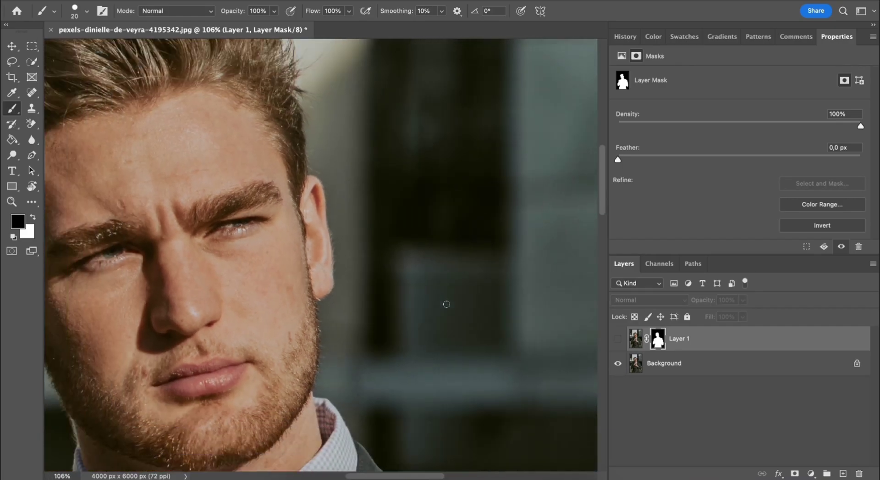
{"action": "left_click", "coordinate": [11, 47]}
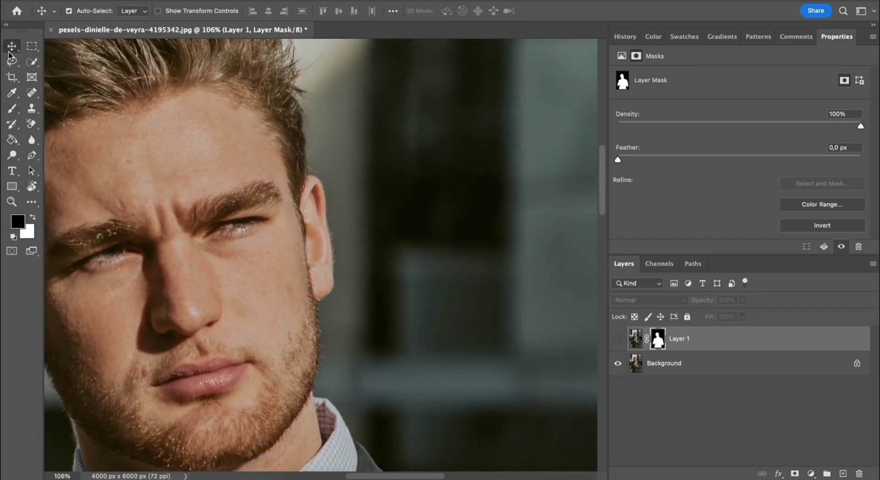
{"action": "left_click", "coordinate": [687, 376]}
{"action": "key", "text": "ctrl+j"}
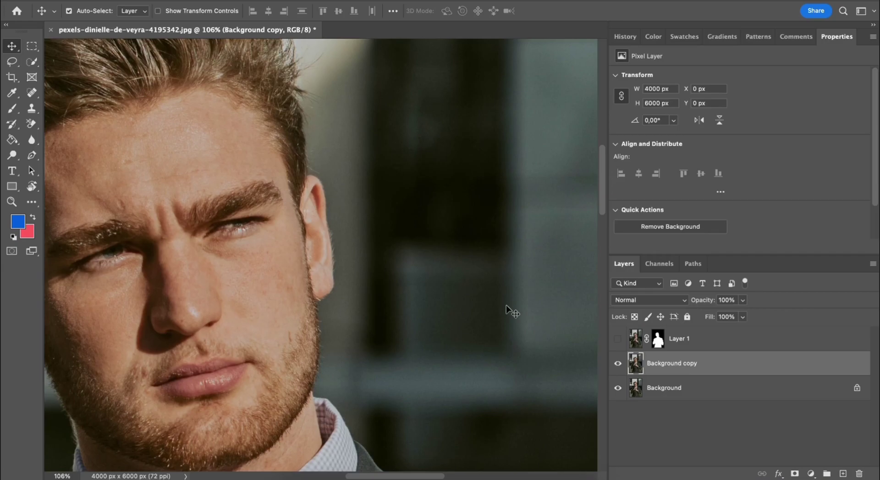
{"action": "scroll", "coordinate": [433, 336], "scroll_direction": "down", "scroll_amount": 3}
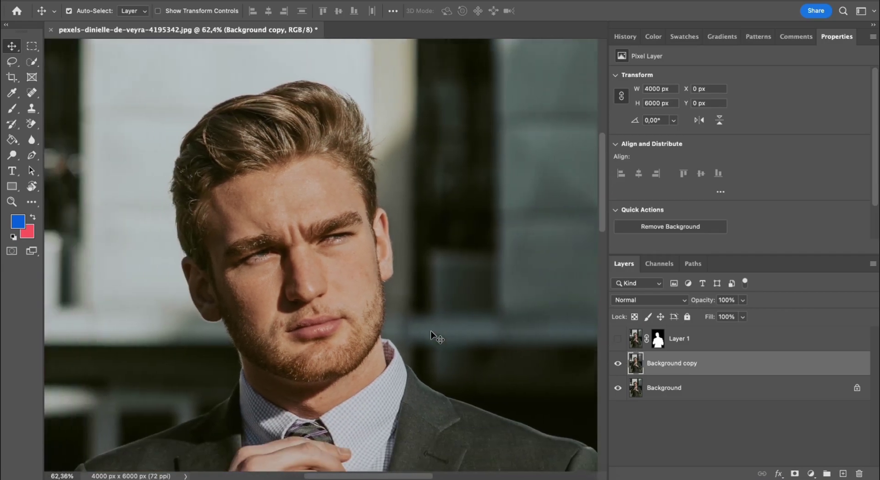
{"action": "scroll", "coordinate": [432, 331], "scroll_direction": "down", "scroll_amount": 4}
{"action": "scroll", "coordinate": [431, 331], "scroll_direction": "up", "scroll_amount": 3}
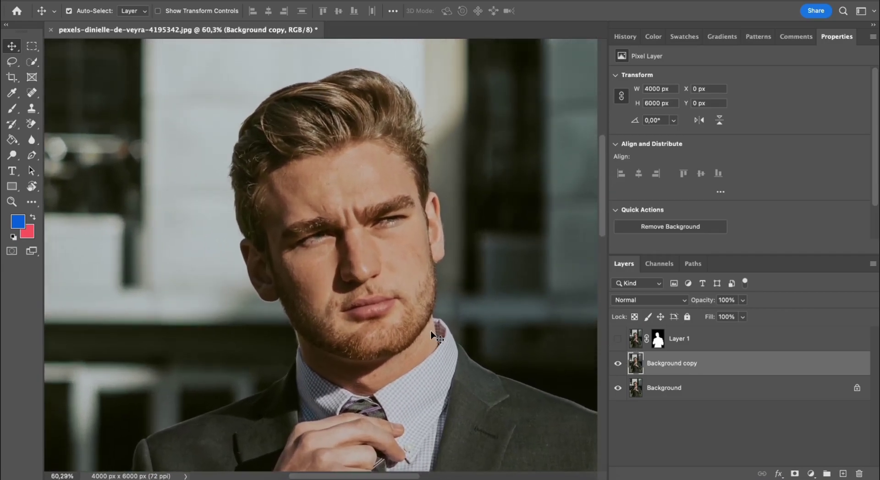
{"action": "scroll", "coordinate": [432, 332], "scroll_direction": "down", "scroll_amount": 4}
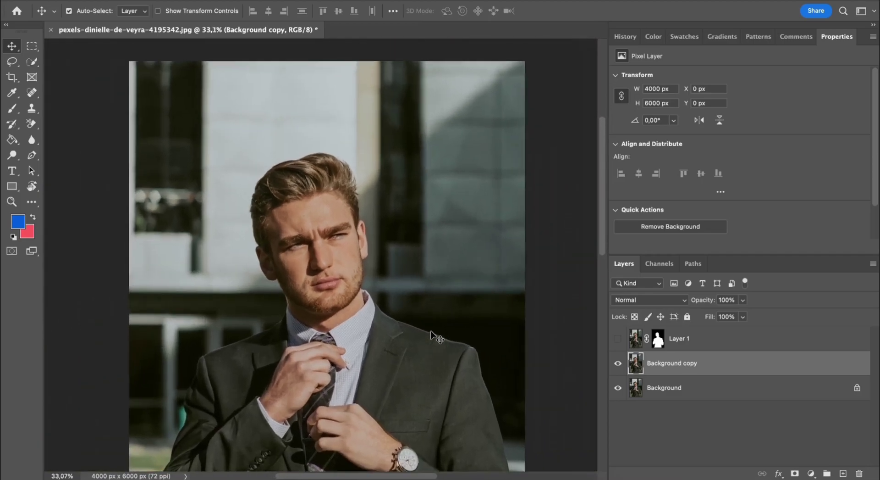
{"action": "scroll", "coordinate": [431, 332], "scroll_direction": "up", "scroll_amount": 1}
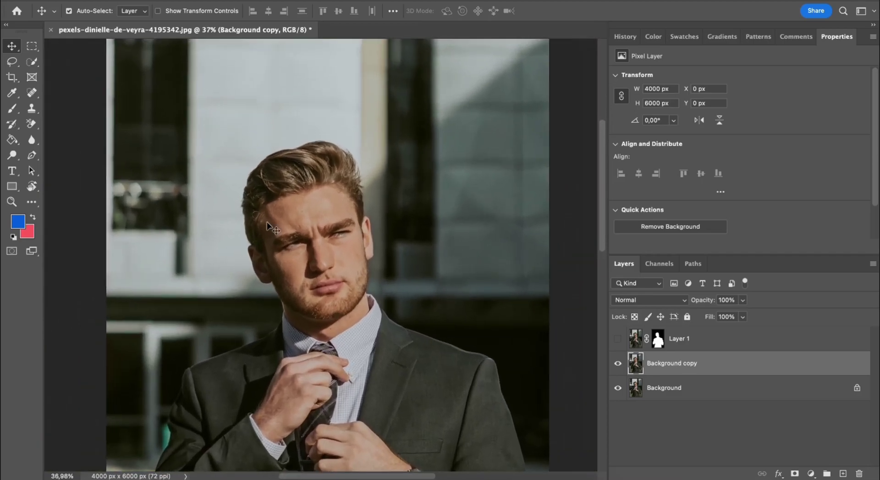
Step: Select the man with the Quick Selection Tool and check the selection in Quick Mask
{"action": "left_click", "coordinate": [32, 63]}
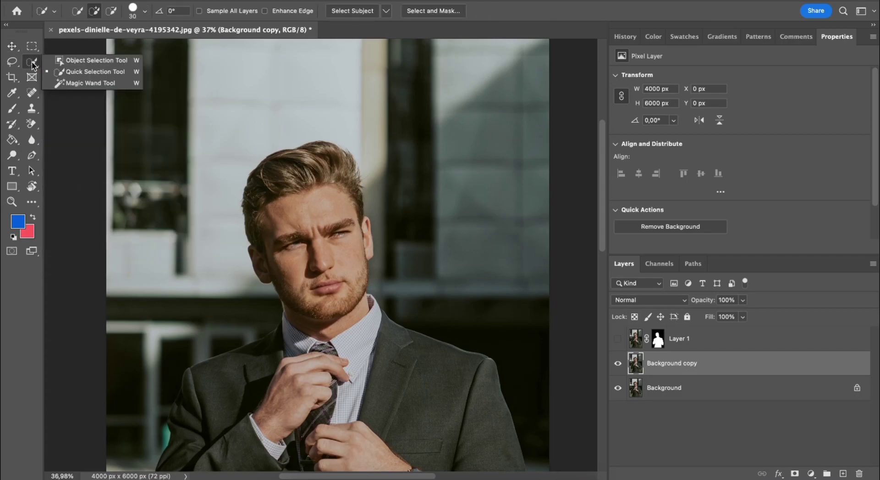
{"action": "left_click", "coordinate": [66, 72]}
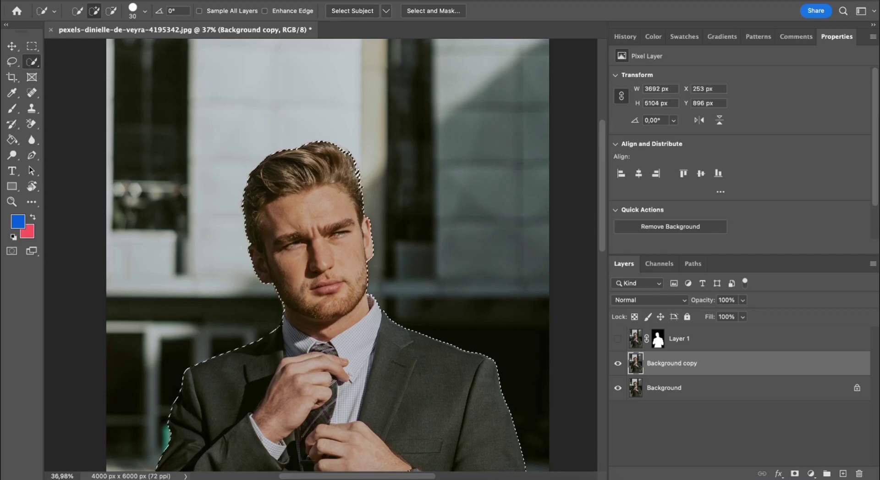
{"action": "key", "text": "q"}
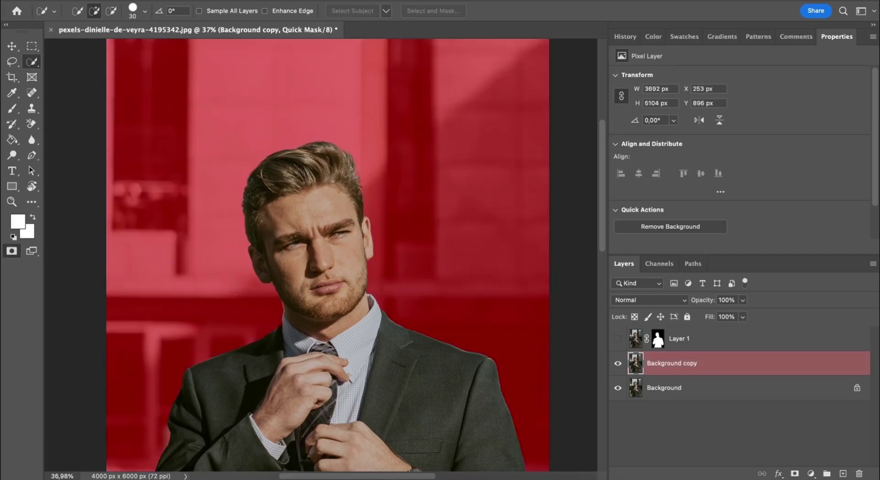
{"action": "scroll", "coordinate": [352, 169], "scroll_direction": "down", "scroll_amount": 5}
{"action": "scroll", "coordinate": [351, 168], "scroll_direction": "up", "scroll_amount": 3}
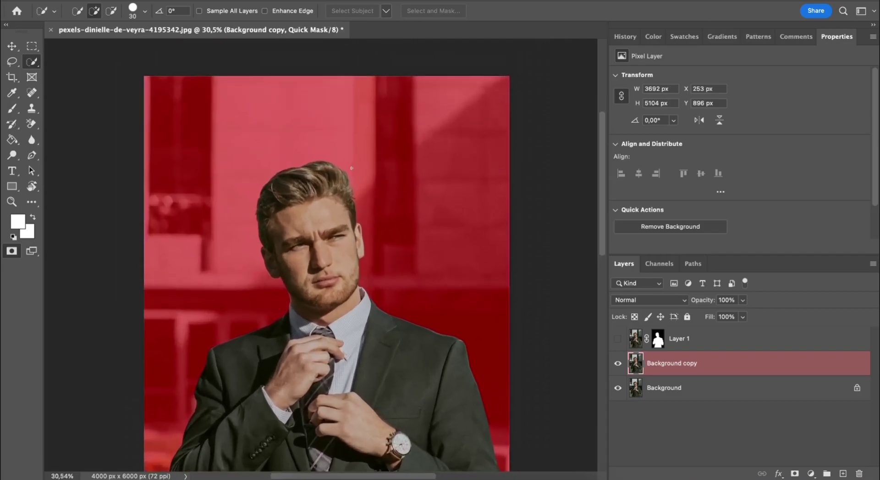
{"action": "scroll", "coordinate": [351, 168], "scroll_direction": "down", "scroll_amount": 4}
{"action": "scroll", "coordinate": [352, 168], "scroll_direction": "up", "scroll_amount": 1}
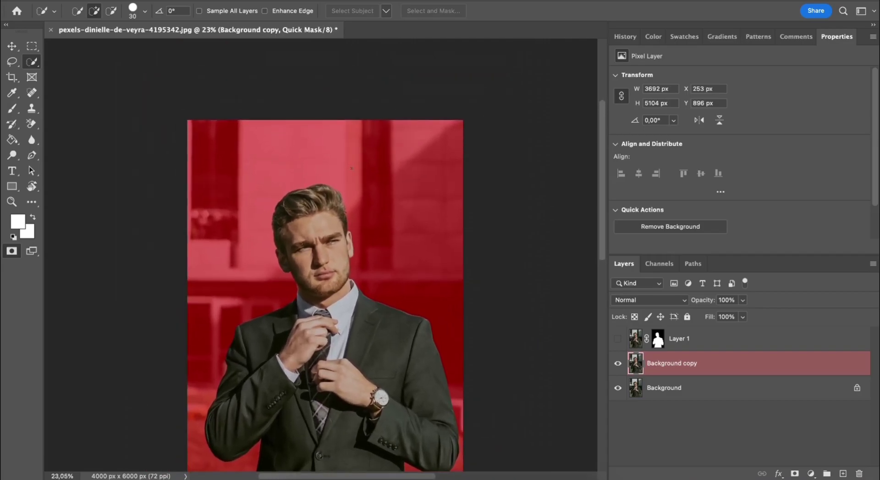
{"action": "key", "text": "q"}
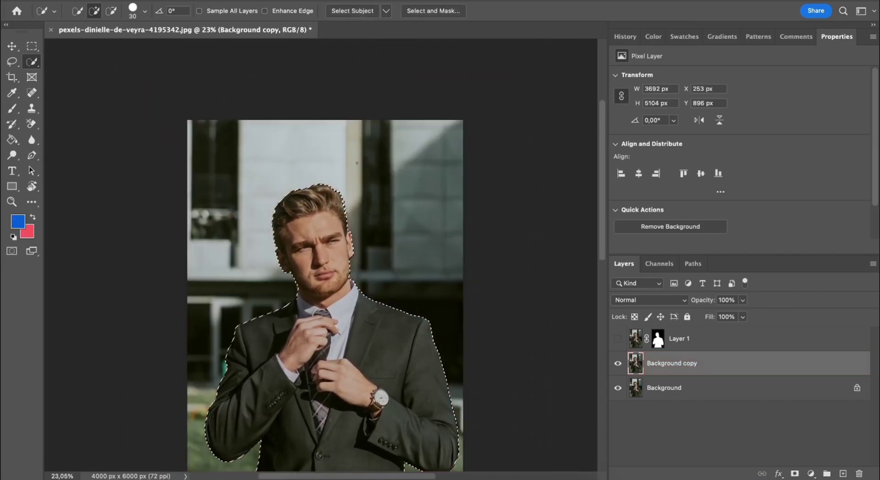
Step: Apply Select and Mask to the man's selection and hide the original Background layer
{"action": "left_click", "coordinate": [431, 11]}
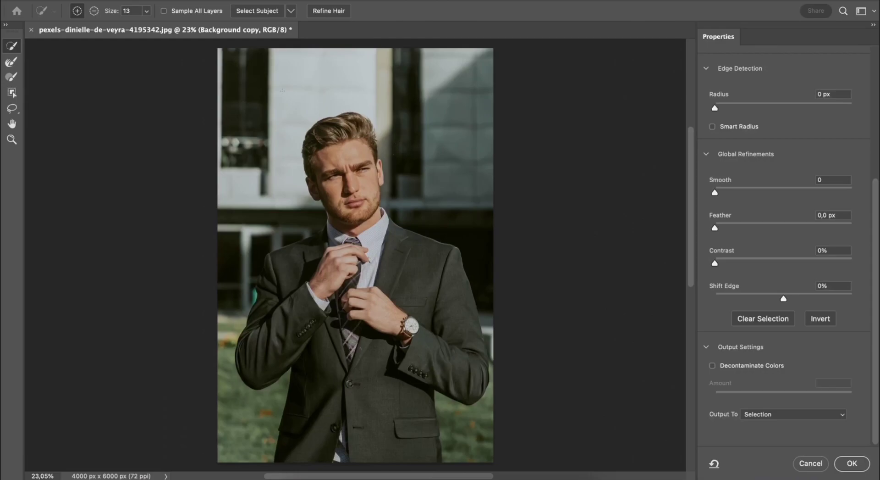
{"action": "left_click", "coordinate": [851, 463]}
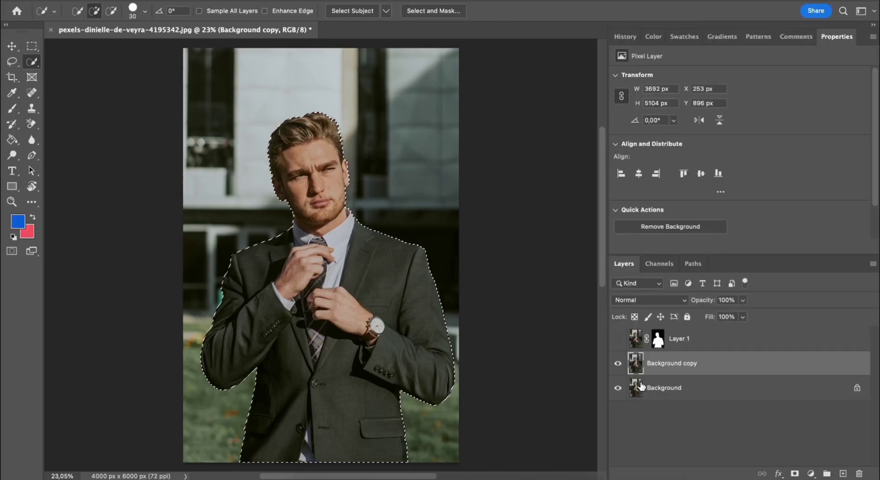
{"action": "left_click", "coordinate": [618, 387]}
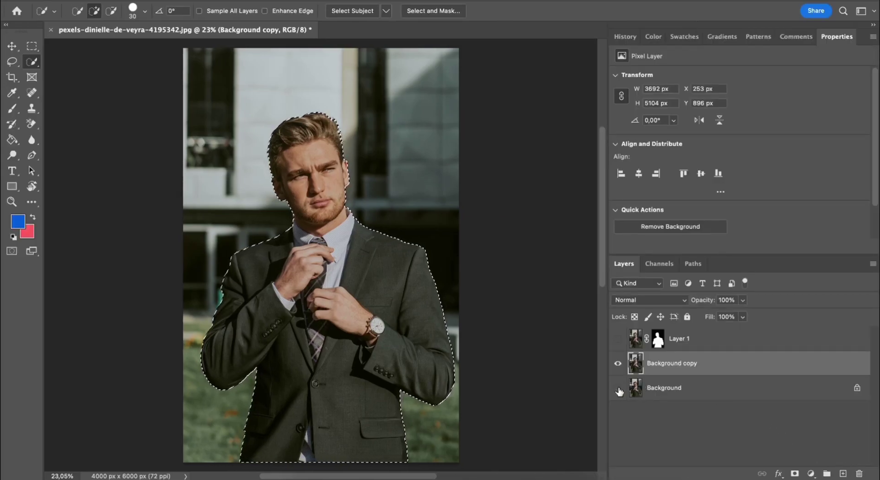
Step: Reopen Select and Mask and set Feather to 1.9 px and Contrast to 24%
{"action": "left_click", "coordinate": [418, 11]}
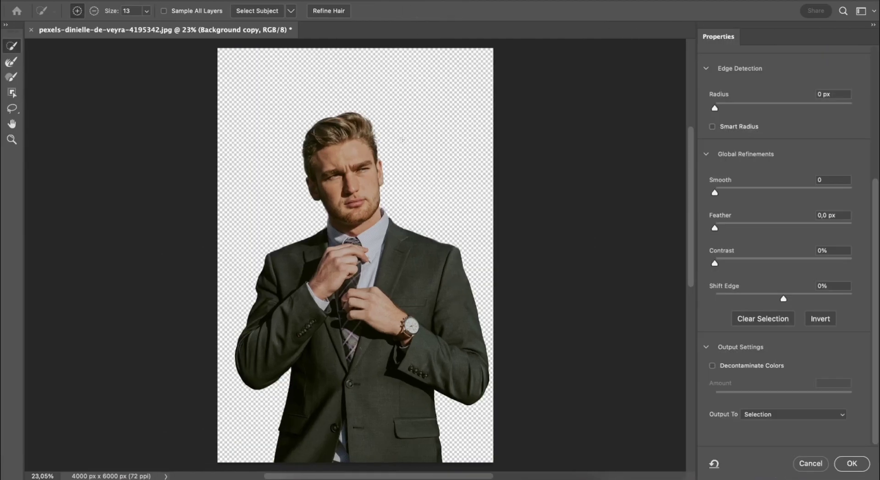
{"action": "scroll", "coordinate": [355, 252], "scroll_direction": "up", "scroll_amount": 3}
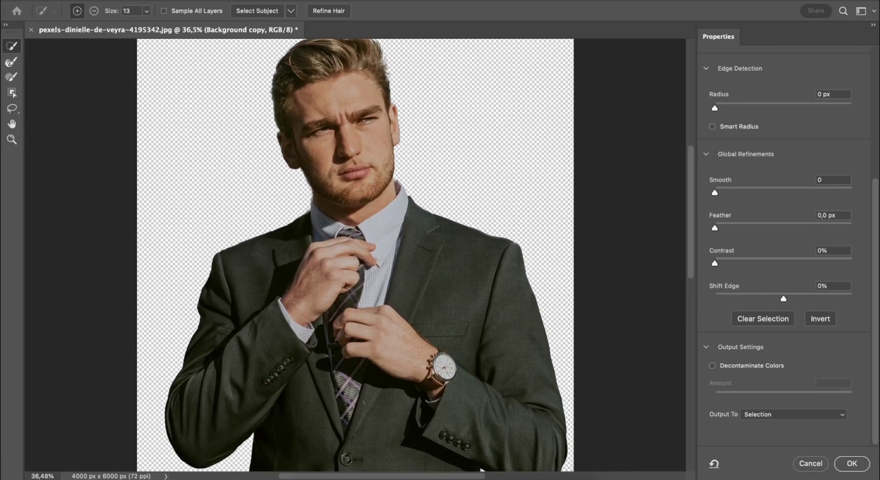
{"action": "scroll", "coordinate": [414, 192], "scroll_direction": "up", "scroll_amount": 2}
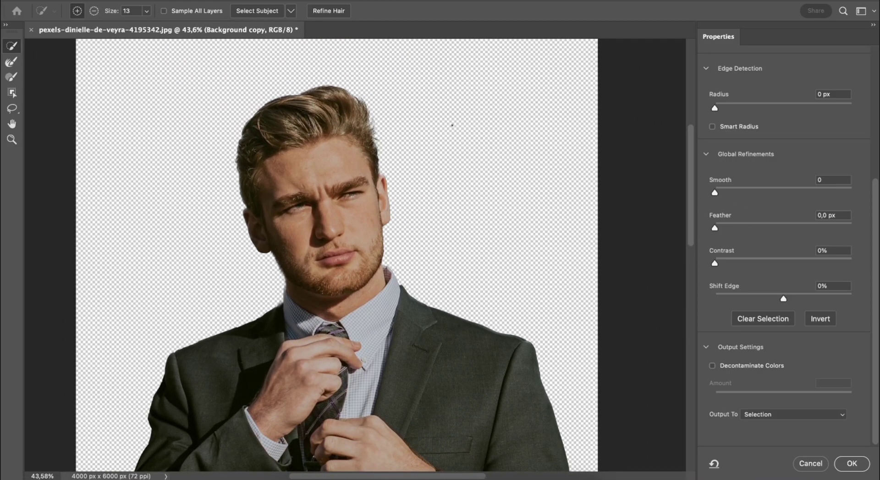
{"action": "scroll", "coordinate": [352, 261], "scroll_direction": "up", "scroll_amount": 10}
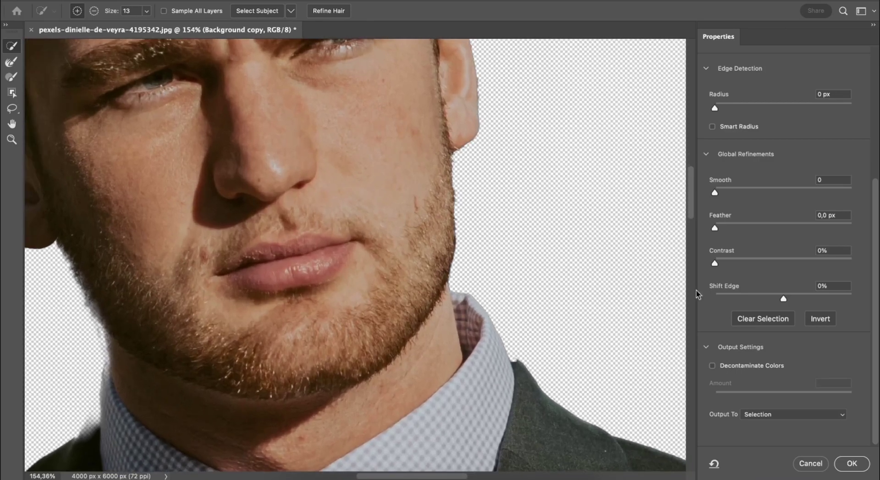
{"action": "mouse_move", "coordinate": [722, 229]}
{"action": "left_mouse_down"}
{"action": "mouse_move", "coordinate": [782, 227]}
{"action": "mouse_move", "coordinate": [729, 229]}
{"action": "left_mouse_up"}
{"action": "scroll", "coordinate": [480, 234], "scroll_direction": "up", "scroll_amount": 5}
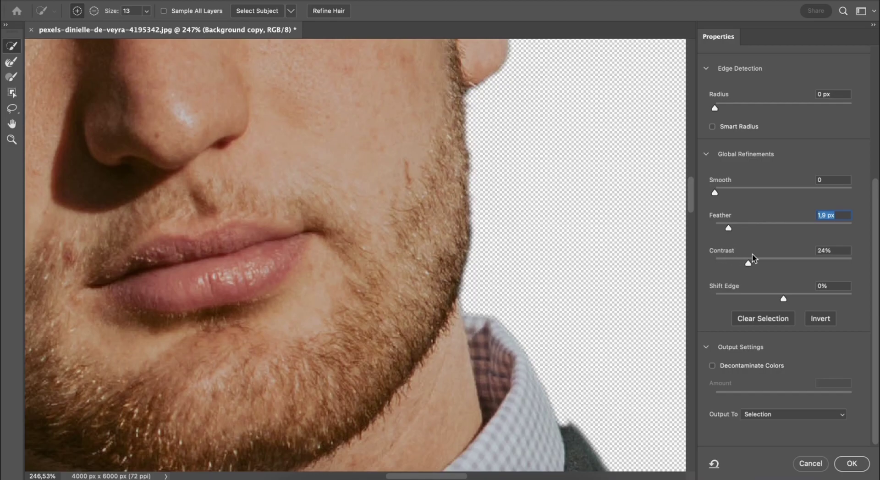
Step: Adjust Global Refinements to Contrast 15% and Feather 1.0 px
{"action": "left_click", "coordinate": [837, 250]}
{"action": "type", "text": "92"}
{"action": "key", "text": "Return"}
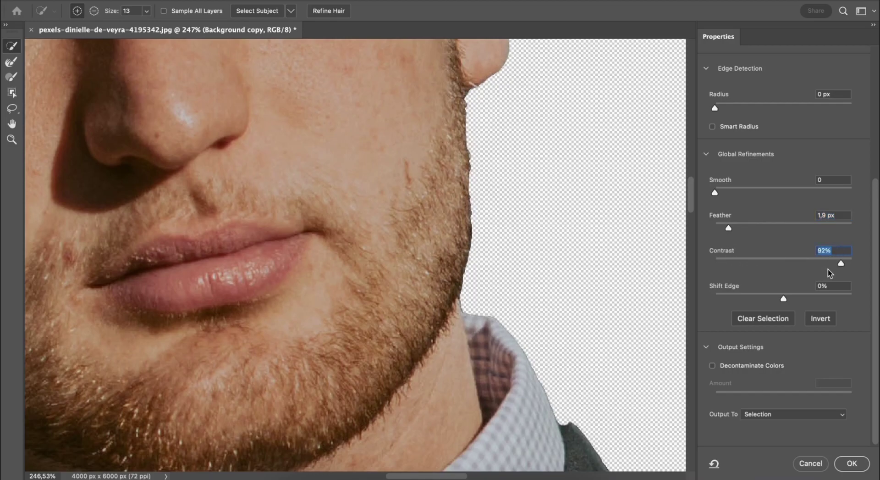
{"action": "scroll", "coordinate": [464, 183], "scroll_direction": "up", "scroll_amount": 5}
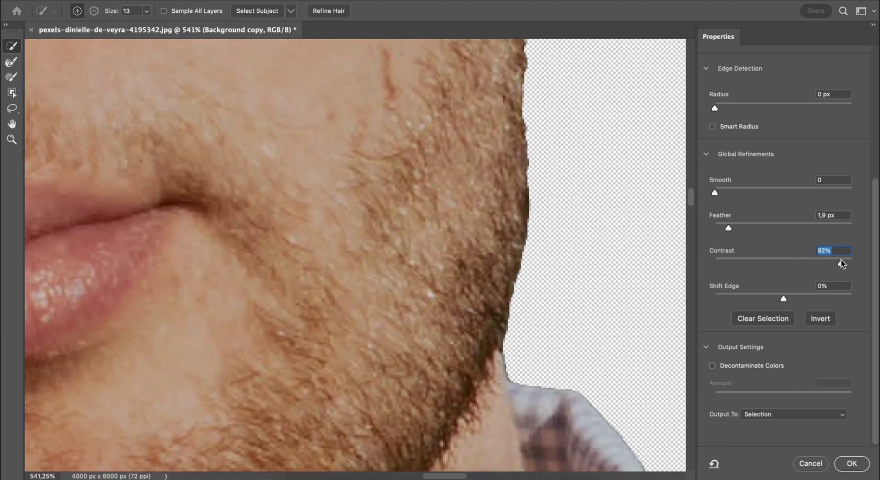
{"action": "left_click_drag", "start_coordinate": [841, 261], "coordinate": [697, 274]}
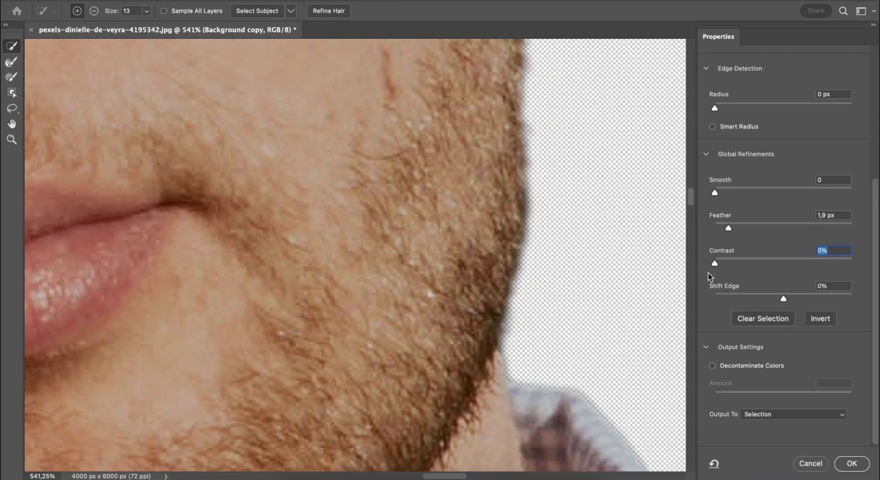
{"action": "left_click_drag", "start_coordinate": [729, 229], "coordinate": [723, 232]}
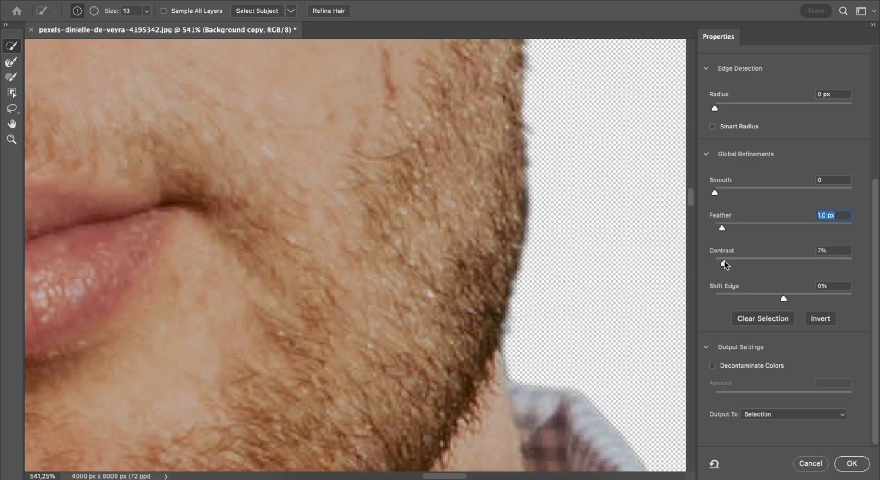
{"action": "left_click_drag", "start_coordinate": [724, 261], "coordinate": [736, 259]}
{"action": "scroll", "coordinate": [496, 253], "scroll_direction": "down", "scroll_amount": 3}
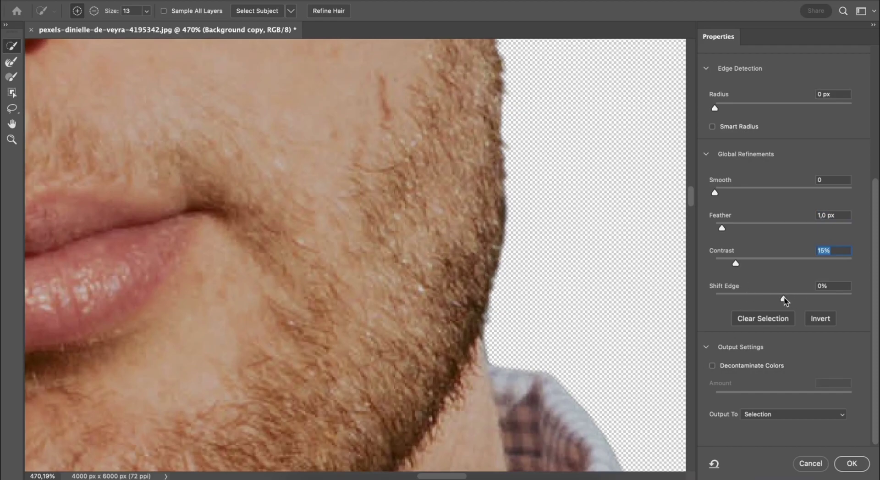
Step: Test Shift Edge inward and outward, leave it at 0%, and view the whole figure
{"action": "left_click_drag", "start_coordinate": [784, 300], "coordinate": [720, 300]}
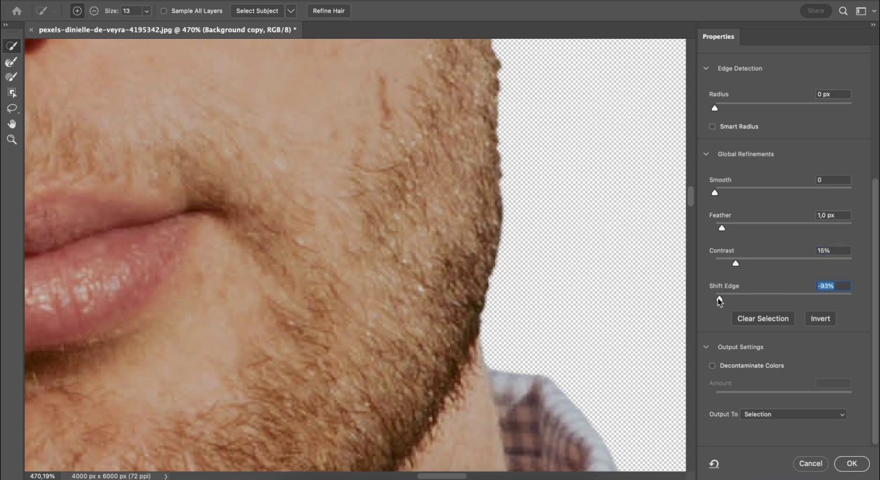
{"action": "left_click_drag", "start_coordinate": [718, 298], "coordinate": [785, 297]}
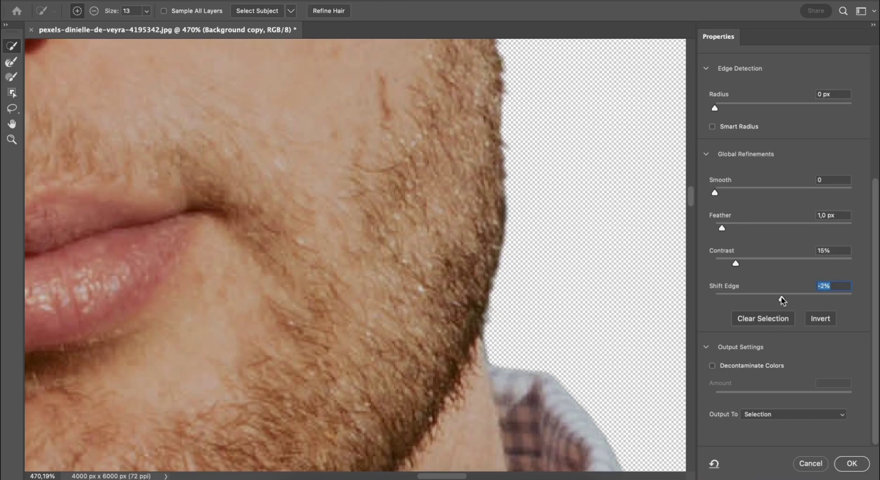
{"action": "left_click_drag", "start_coordinate": [779, 296], "coordinate": [784, 296]}
{"action": "key", "text": "ctrl+minus"}
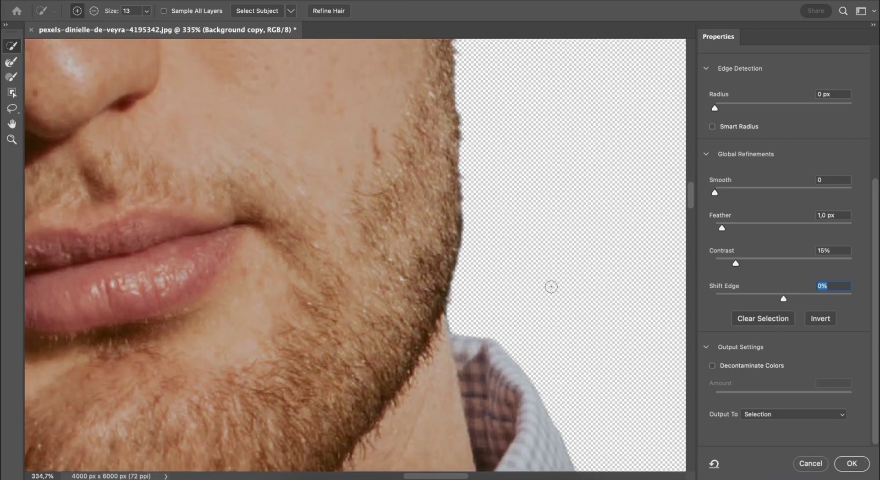
{"action": "key", "text": "ctrl+minus"}
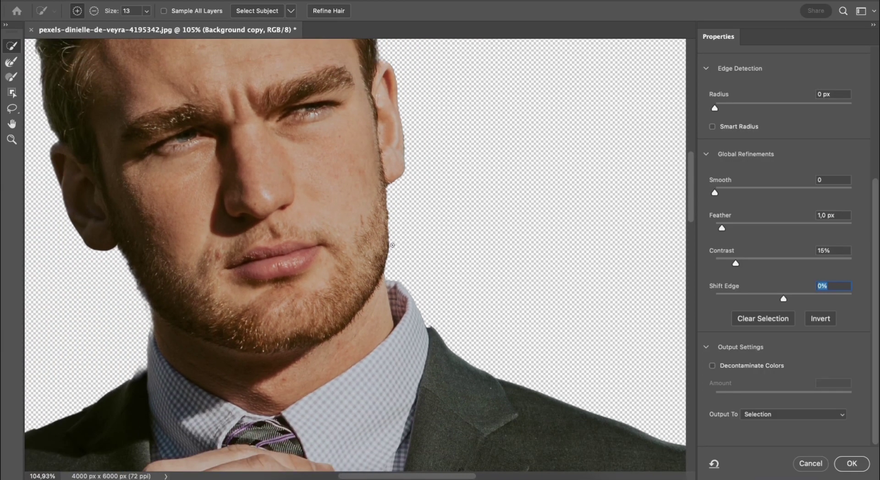
{"action": "key", "text": "ctrl+minus"}
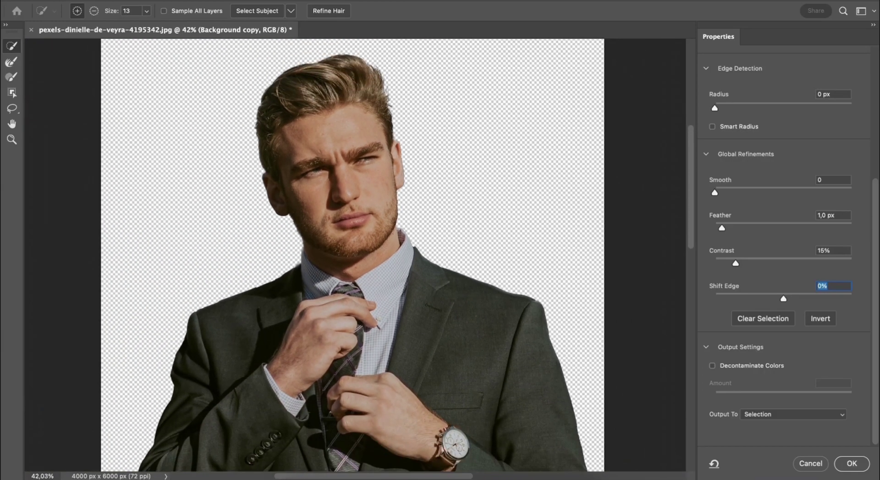
{"action": "key", "text": "ctrl+minus"}
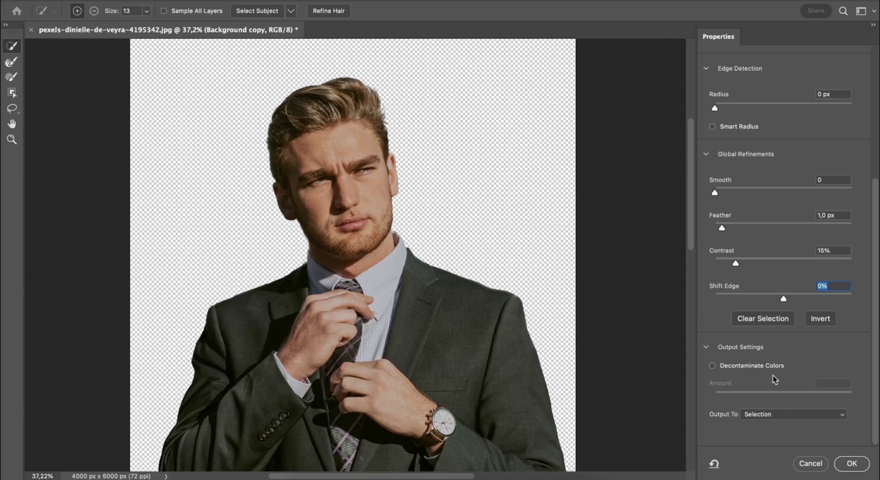
Step: Output the refined selection as a layer mask on Background copy
{"action": "left_click", "coordinate": [772, 413]}
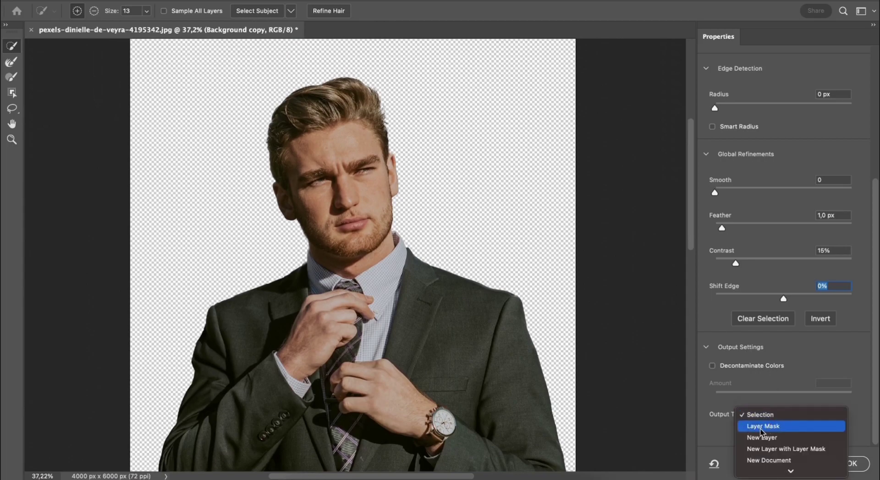
{"action": "left_click", "coordinate": [762, 425]}
{"action": "left_click", "coordinate": [857, 463]}
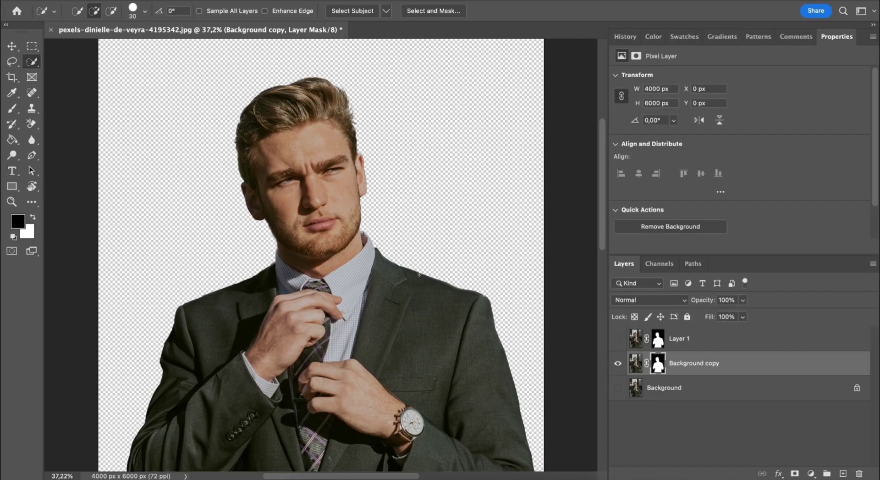
Step: Compare the Layer 1 and Background copy cutouts, leaving both masked layers visible
{"action": "scroll", "coordinate": [316, 259], "scroll_direction": "up", "scroll_amount": 3}
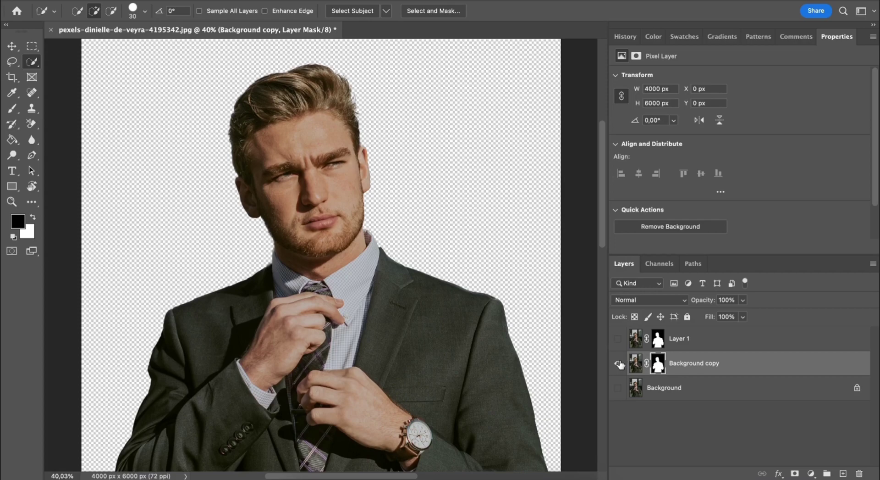
{"action": "left_click", "coordinate": [618, 363]}
{"action": "left_click", "coordinate": [618, 338]}
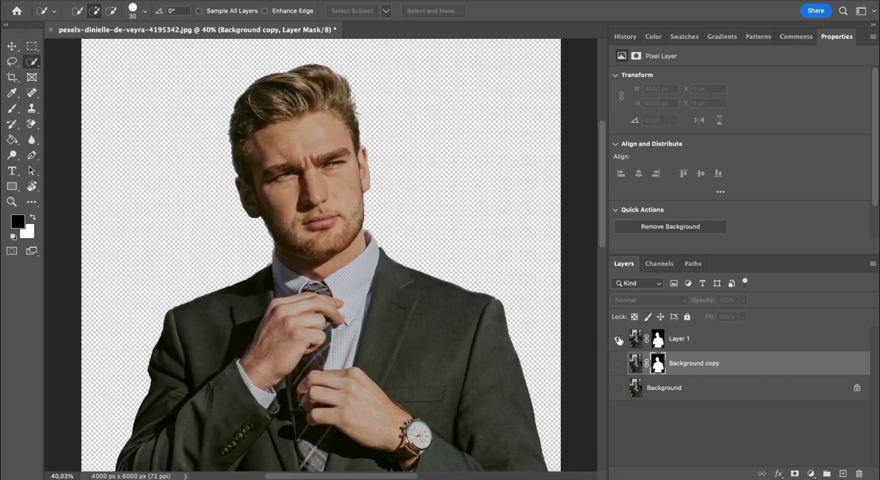
{"action": "left_click", "coordinate": [618, 339]}
{"action": "left_click", "coordinate": [619, 339]}
{"action": "left_click", "coordinate": [618, 363]}
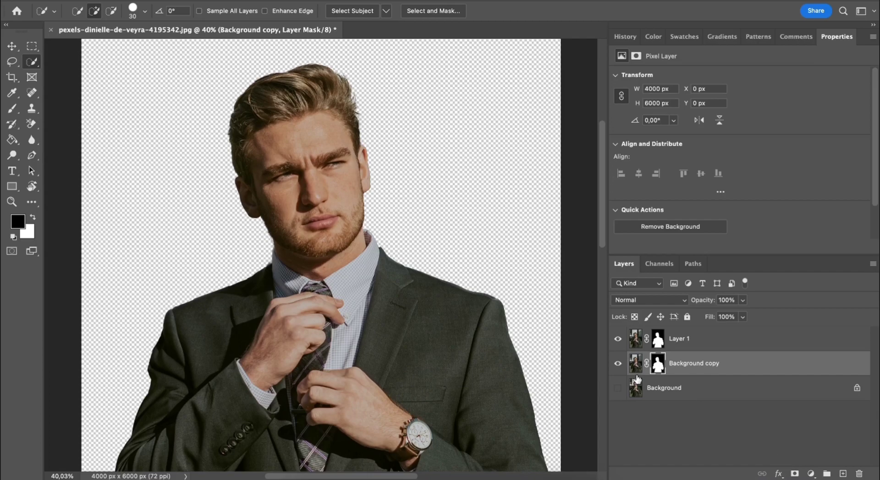
{"action": "left_click", "coordinate": [10, 46]}
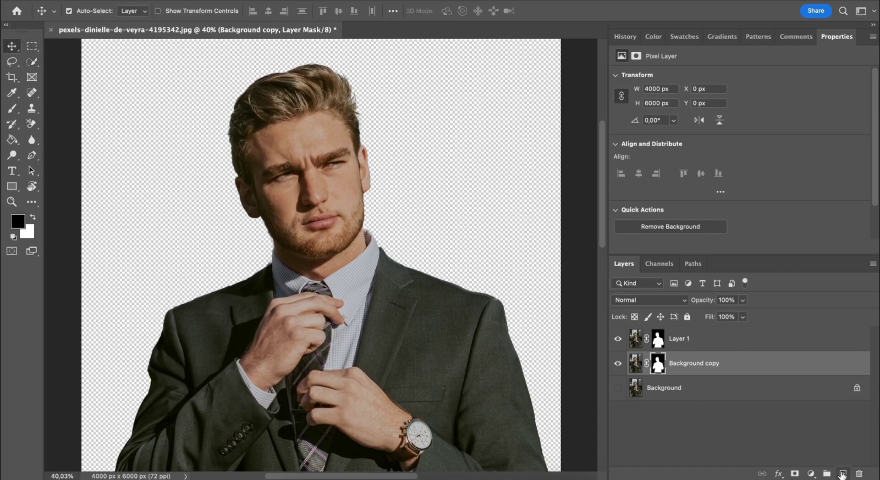
Step: Create Layer 2 below Background copy and set the foreground colour to blue #165fc3
{"action": "left_click", "coordinate": [843, 473]}
{"action": "left_click_drag", "start_coordinate": [659, 364], "coordinate": [662, 390]}
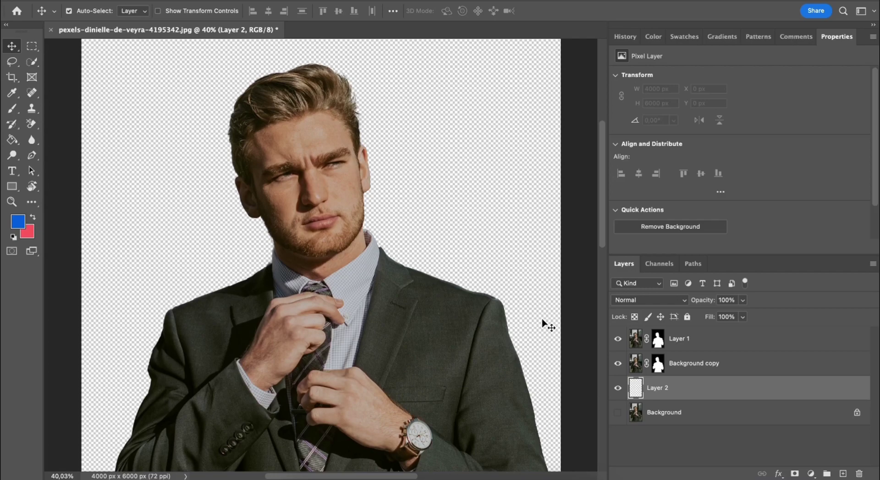
{"action": "key", "text": "g"}
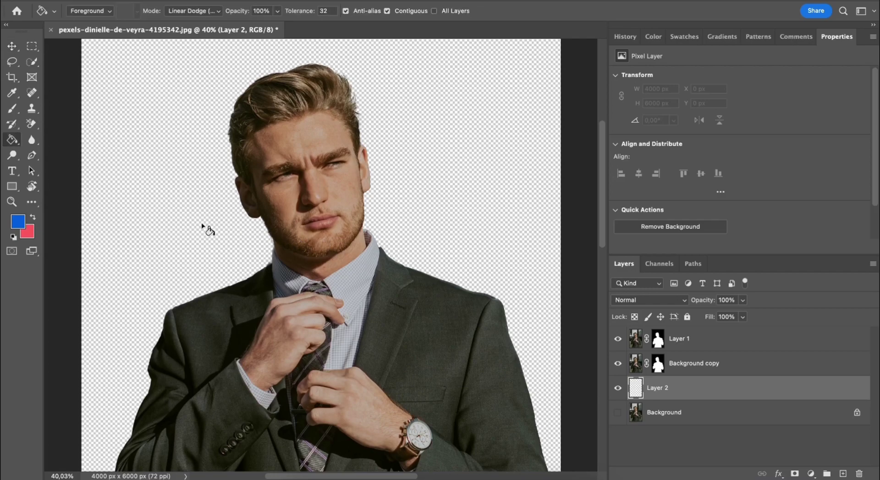
{"action": "left_click", "coordinate": [20, 222]}
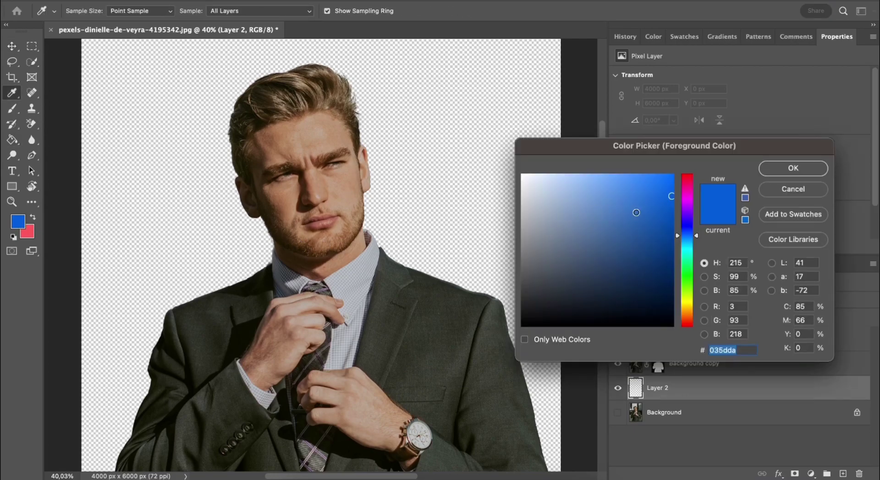
{"action": "mouse_move", "coordinate": [636, 212]}
{"action": "left_mouse_down"}
{"action": "mouse_move", "coordinate": [644, 201]}
{"action": "mouse_move", "coordinate": [638, 228]}
{"action": "mouse_move", "coordinate": [648, 216]}
{"action": "mouse_move", "coordinate": [637, 207]}
{"action": "mouse_move", "coordinate": [646, 199]}
{"action": "mouse_move", "coordinate": [656, 209]}
{"action": "left_mouse_up"}
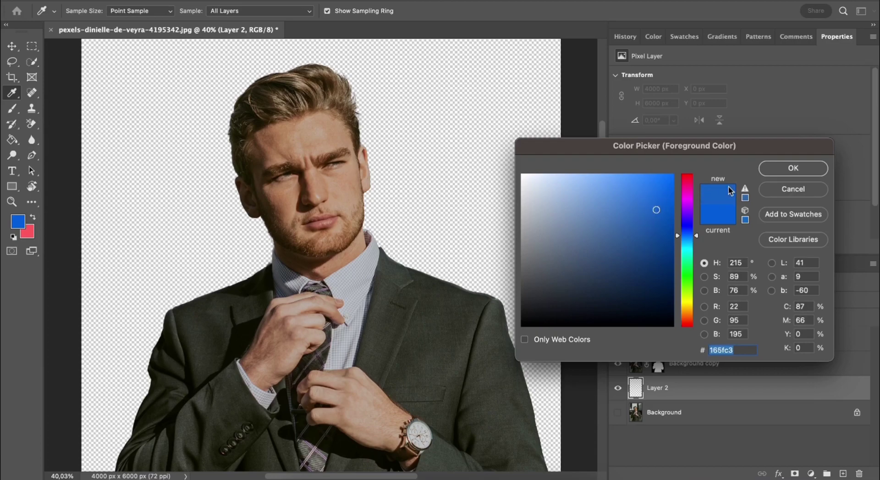
{"action": "left_click", "coordinate": [789, 175]}
Step: Fill Layer 2 with the blue using the Paint Bucket
{"action": "key", "text": "g"}
{"action": "left_click", "coordinate": [445, 166]}
{"action": "scroll", "coordinate": [442, 165], "scroll_direction": "down", "scroll_amount": 3}
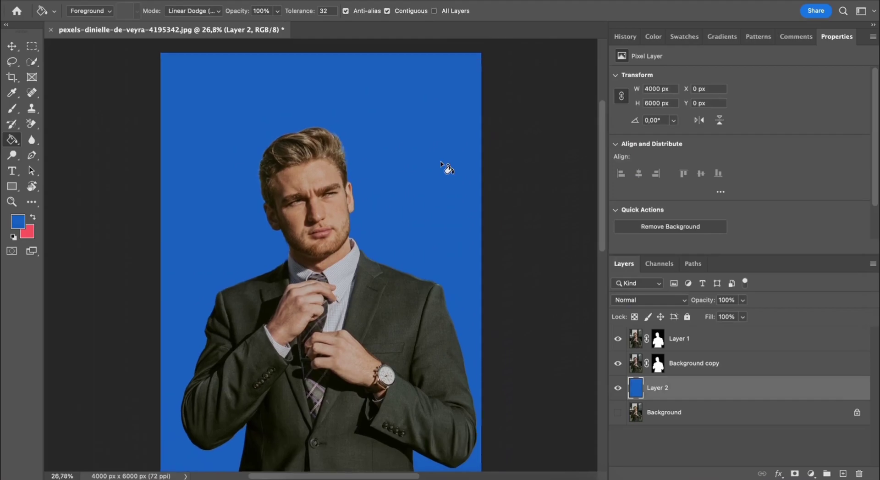
{"action": "scroll", "coordinate": [443, 165], "scroll_direction": "up", "scroll_amount": 3}
{"action": "scroll", "coordinate": [443, 165], "scroll_direction": "down", "scroll_amount": 3}
{"action": "scroll", "coordinate": [442, 166], "scroll_direction": "up", "scroll_amount": 4}
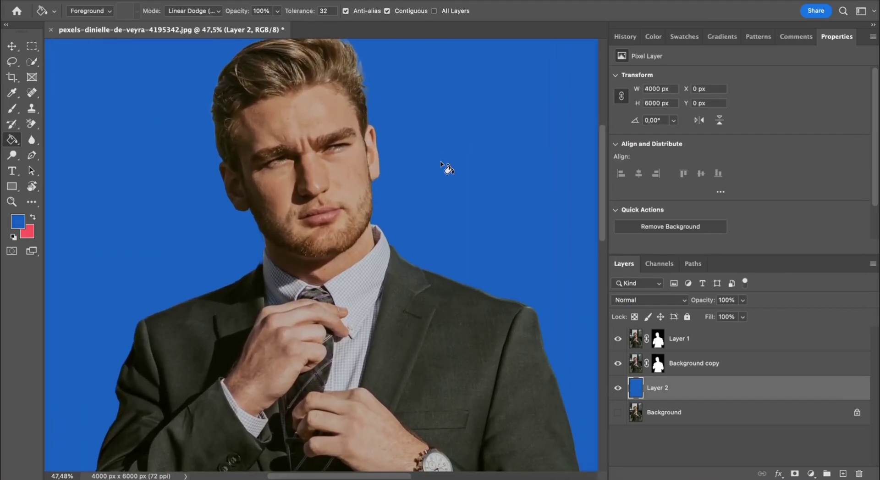
{"action": "scroll", "coordinate": [445, 166], "scroll_direction": "up", "scroll_amount": 3}
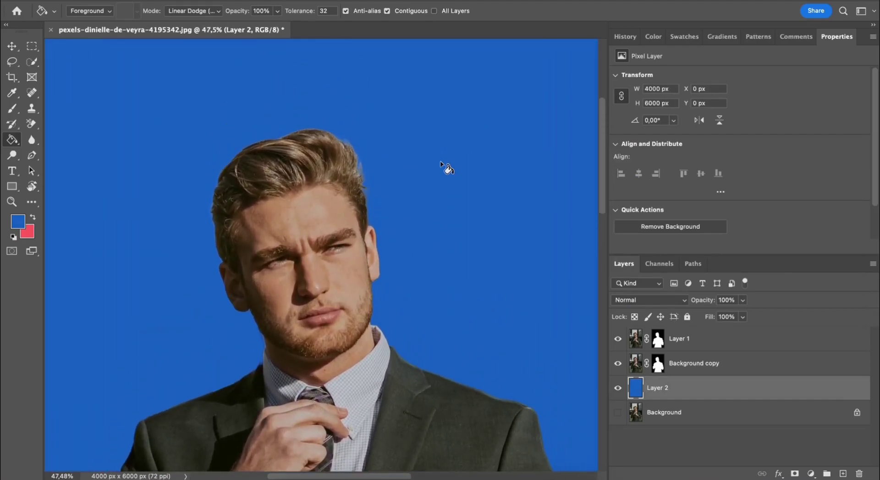
{"action": "scroll", "coordinate": [444, 166], "scroll_direction": "down", "scroll_amount": 3}
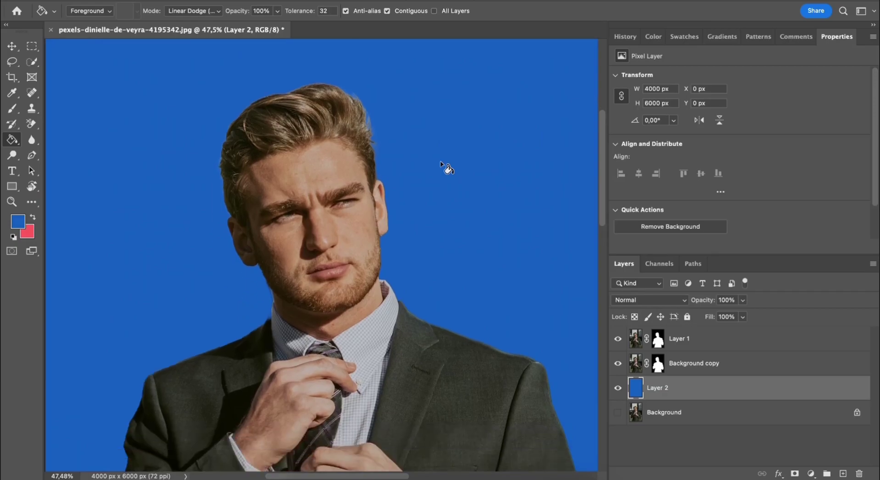